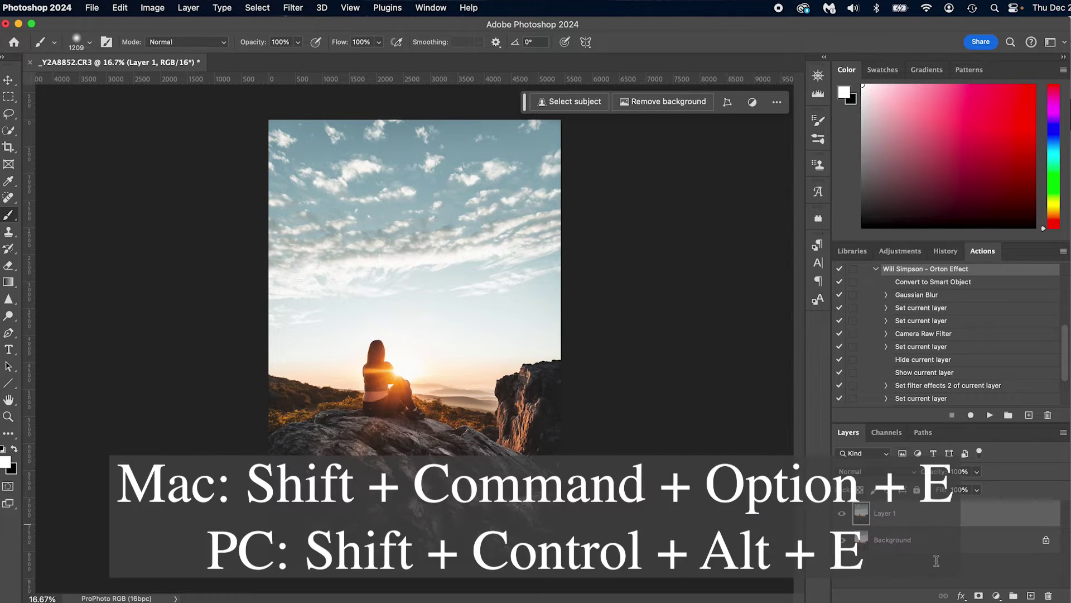
Step: Stamp all visible layers into Layer 1 and duplicate it as Layer 1 copy
key(shift+super+alt+e)
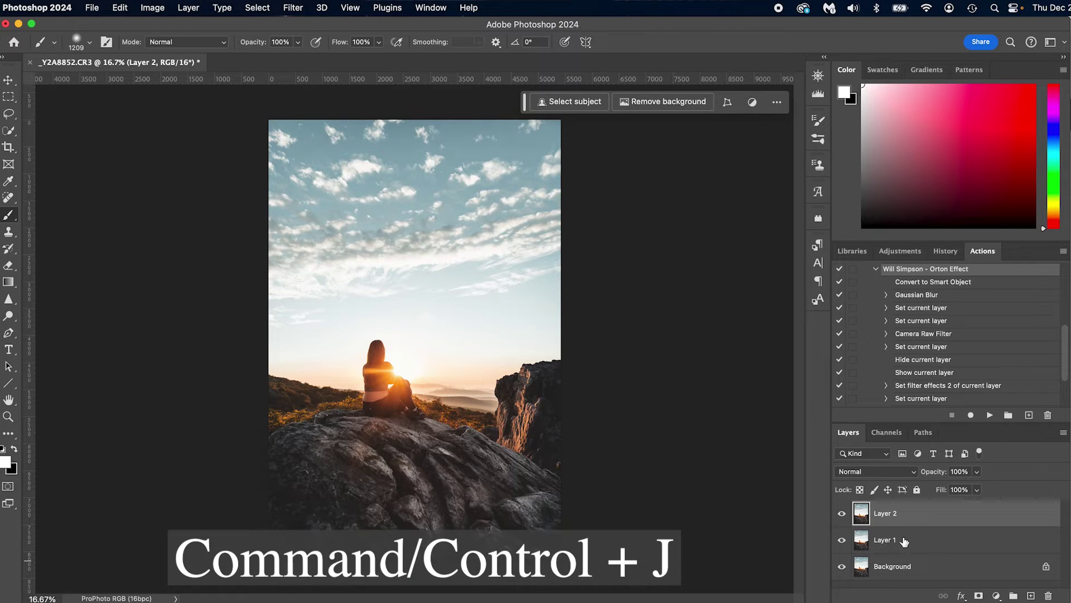
key(super+z)
key(super+j)
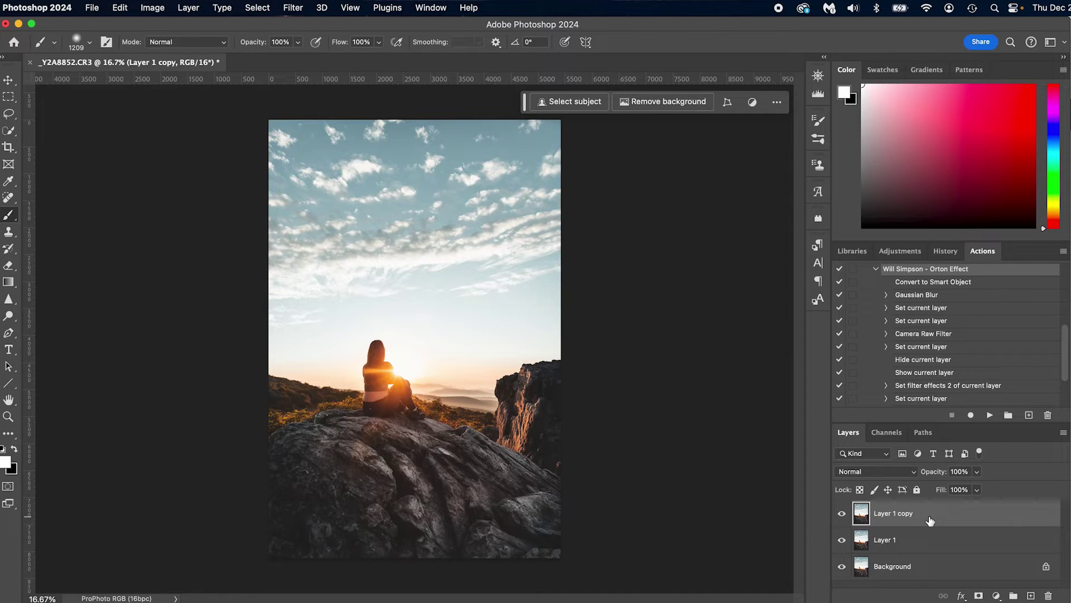
Step: Convert Layer 1 copy to a smart object and apply a 50-pixel Gaussian Blur
right_click(917, 516)
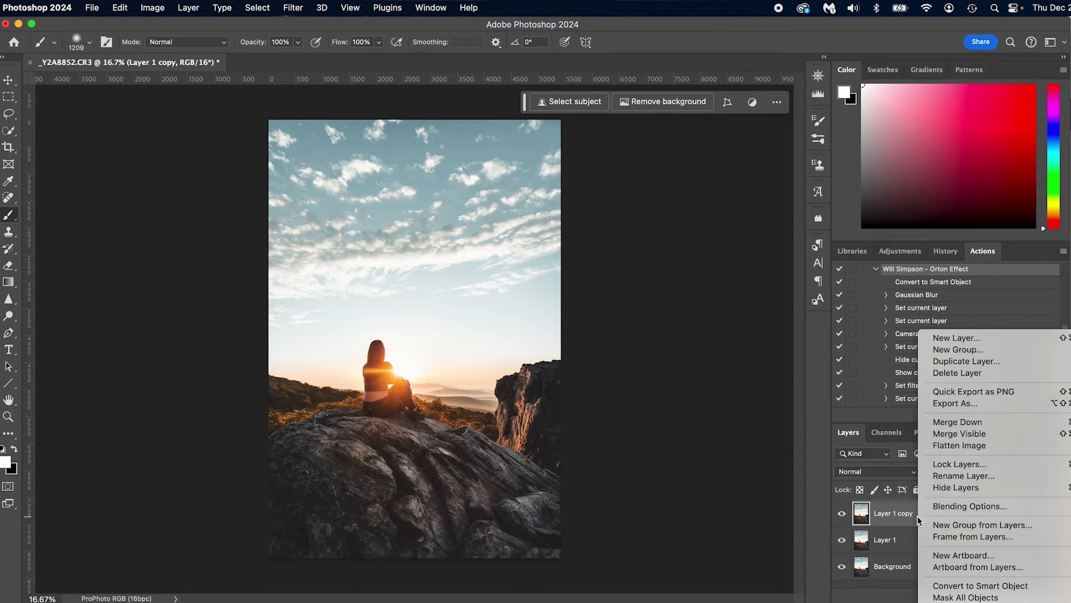
click(963, 586)
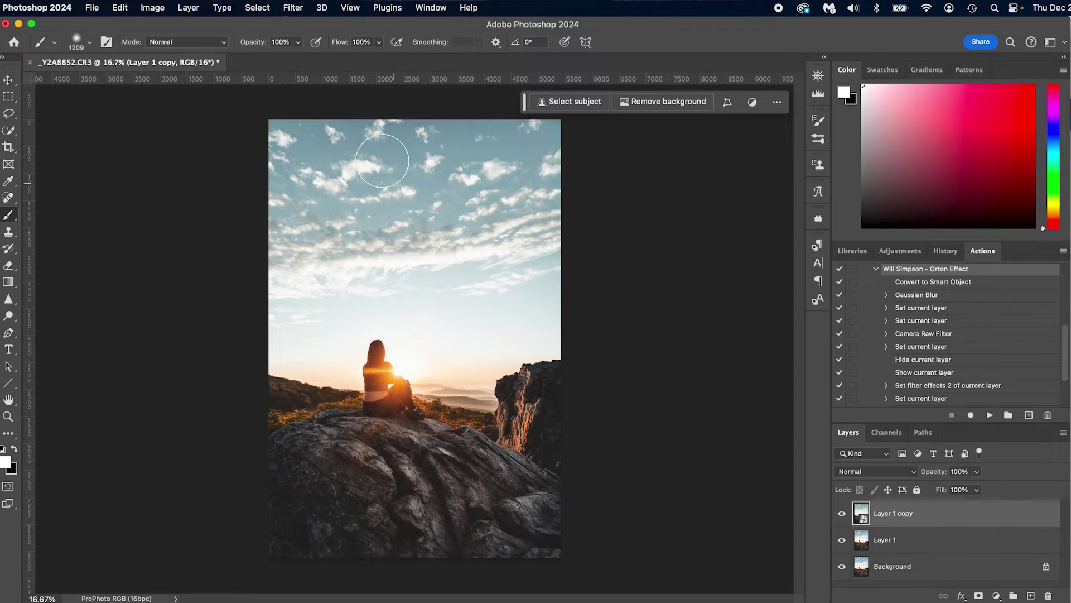
click(293, 7)
mouse_move(324, 176)
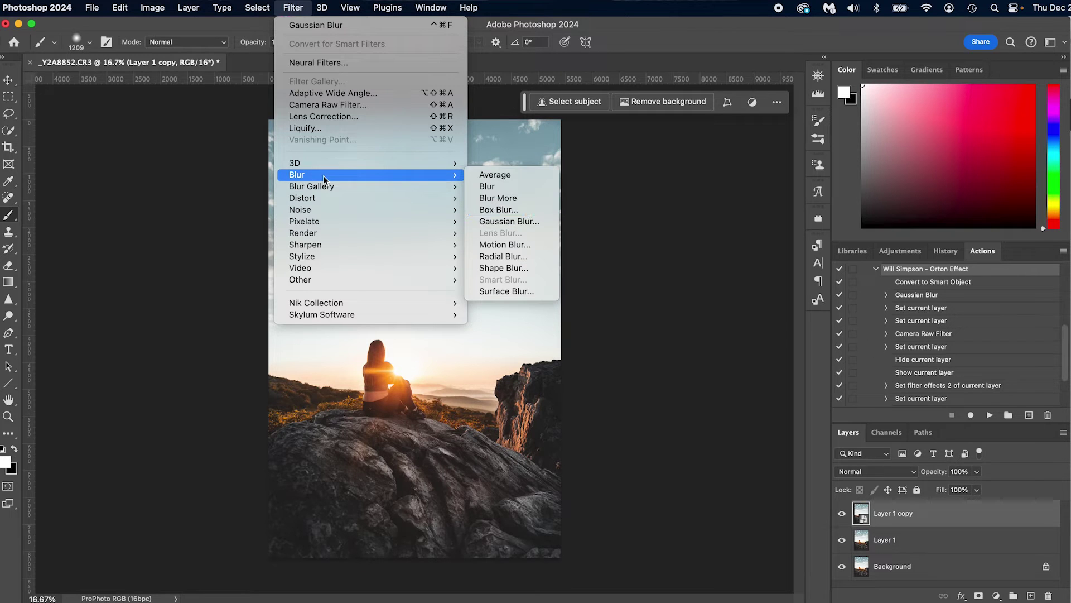
click(520, 220)
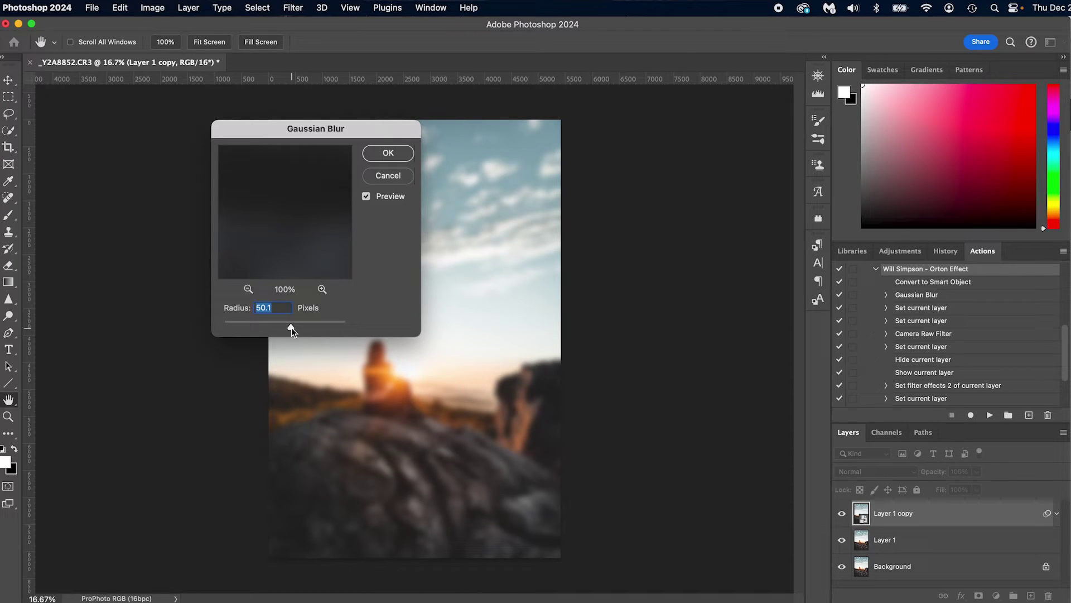
drag(290, 327, 292, 330)
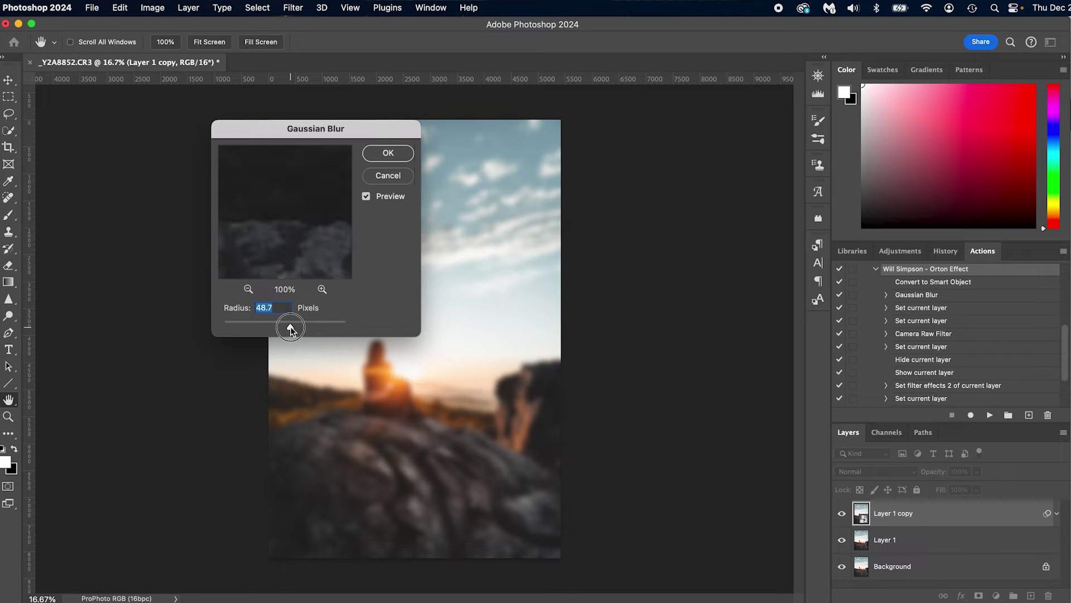
text(50)
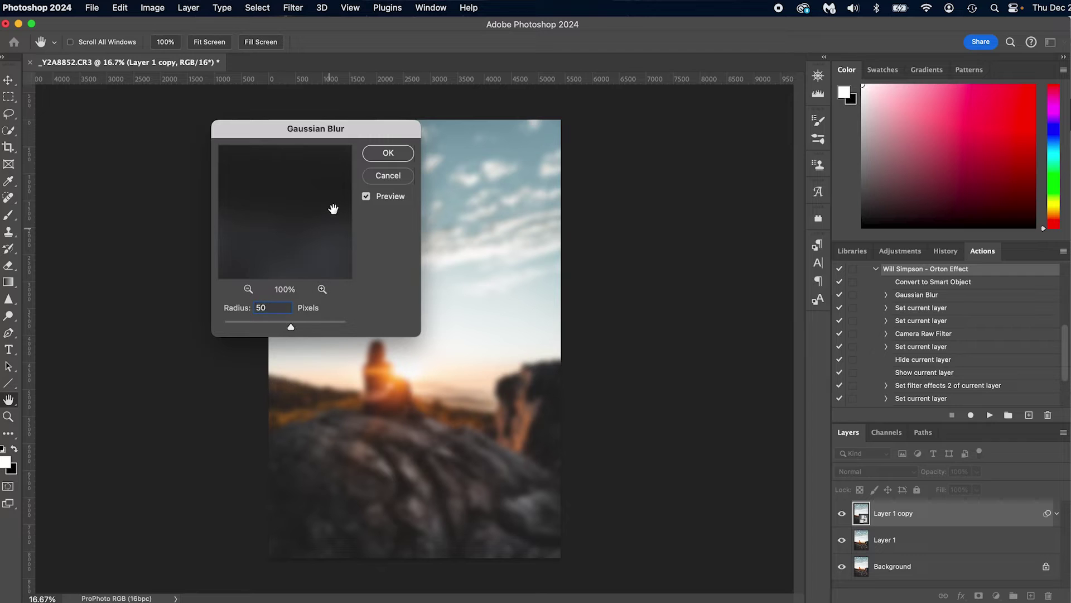
click(375, 156)
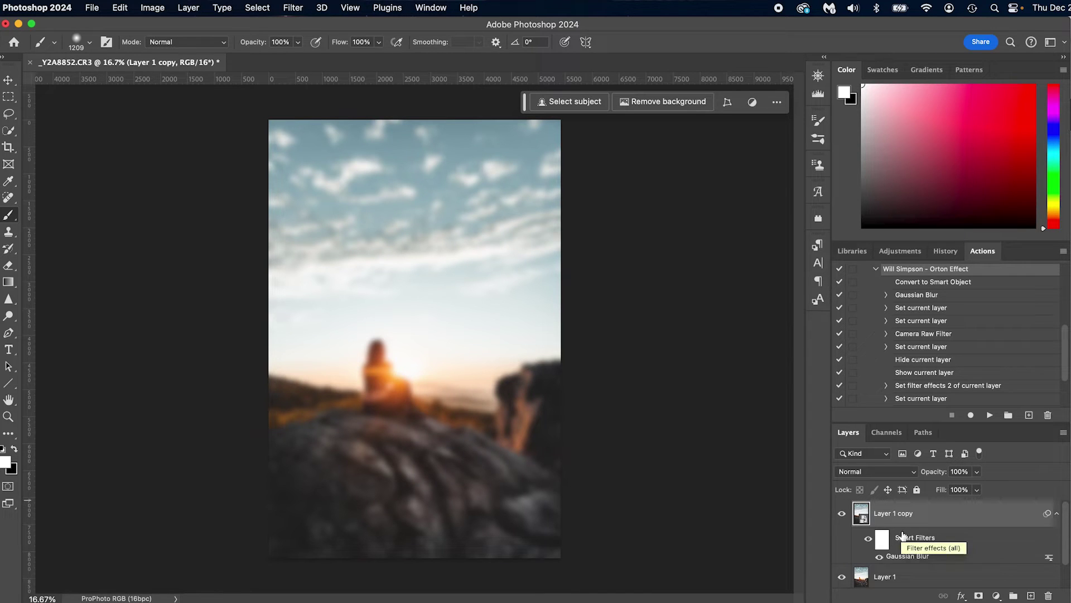
Step: Set Layer 1 copy's Blend If dark cutoff to a split 102/155 so the blur spares the dark rocks
double_click(929, 522)
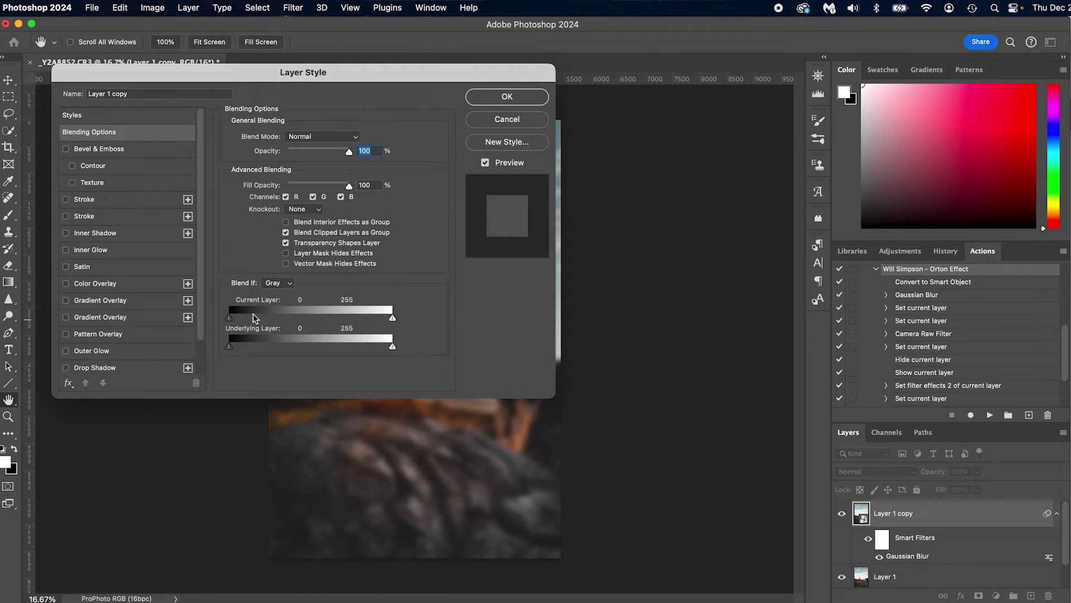
drag(230, 317, 326, 320)
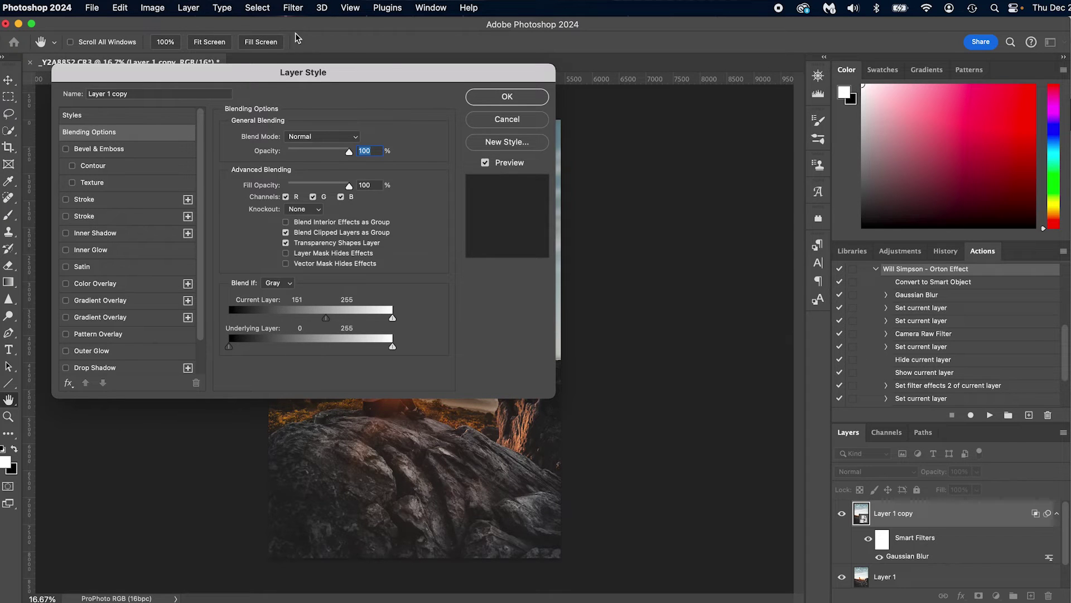
drag(280, 76, 793, 48)
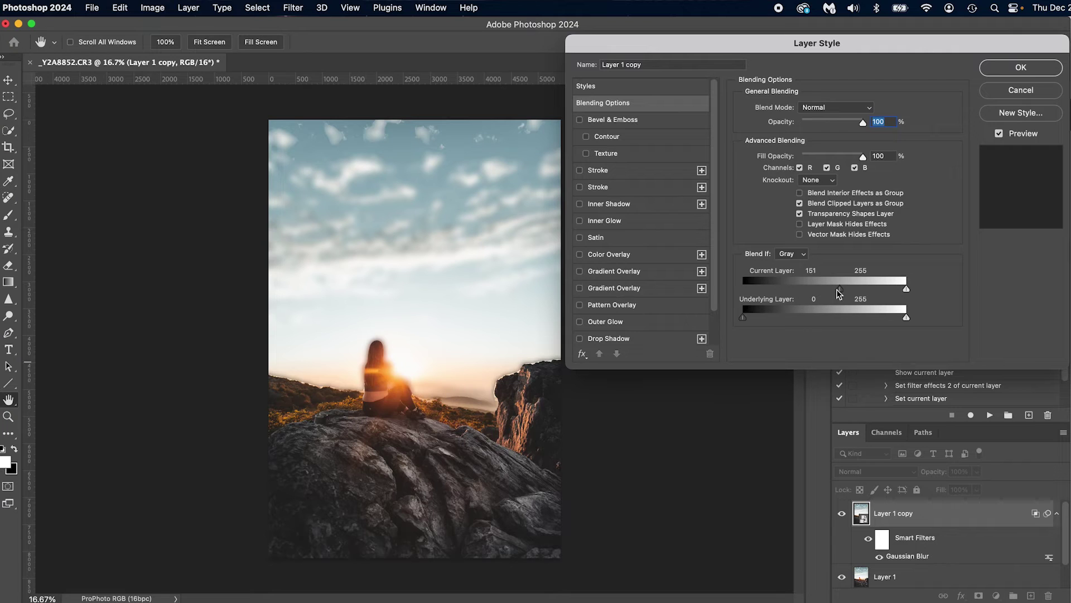
drag(840, 289, 742, 291)
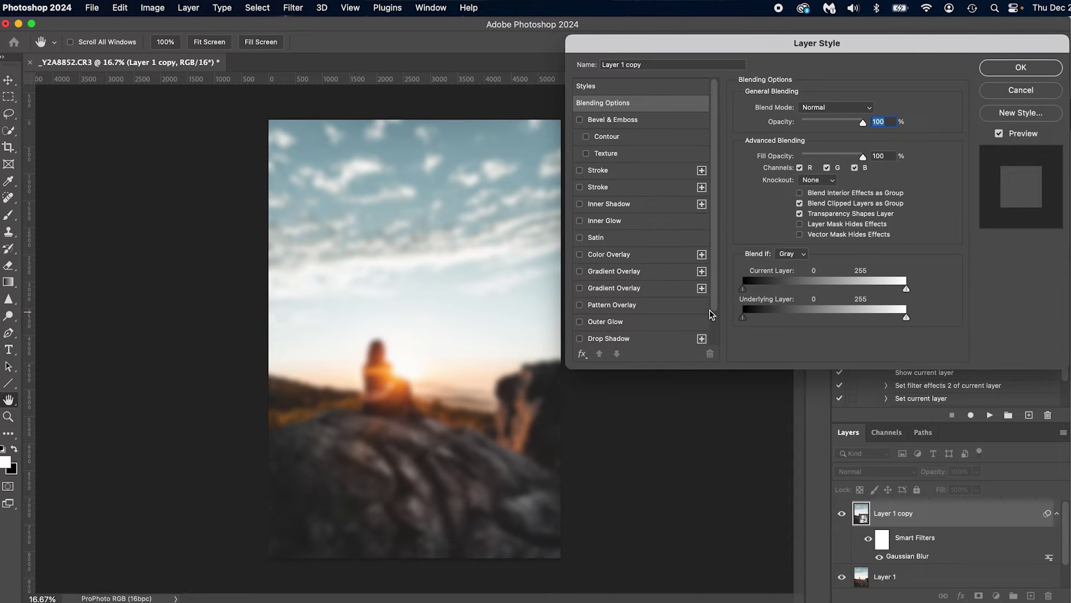
drag(742, 289, 843, 293)
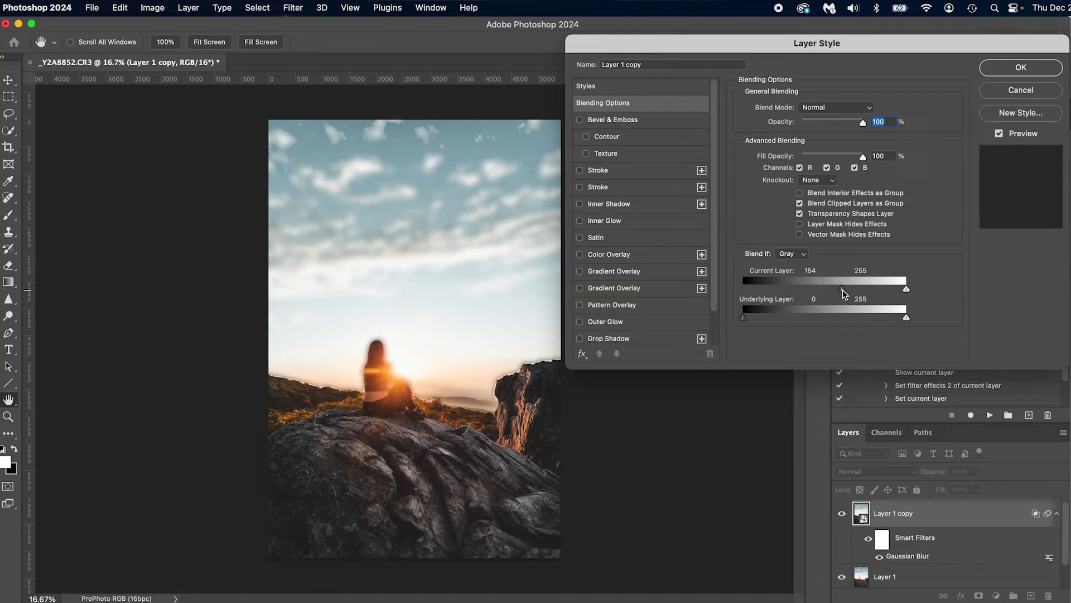
mouse_move(838, 294)
mouse_down()
mouse_move(857, 294)
mouse_move(823, 295)
mouse_up()
key(alt)
drag(859, 294, 811, 293)
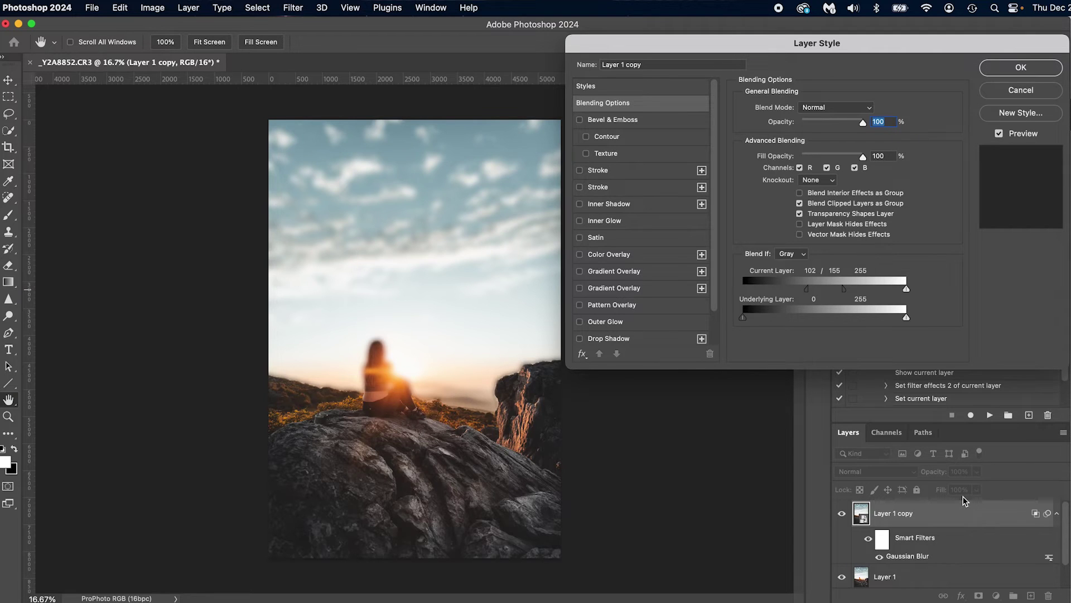
click(995, 70)
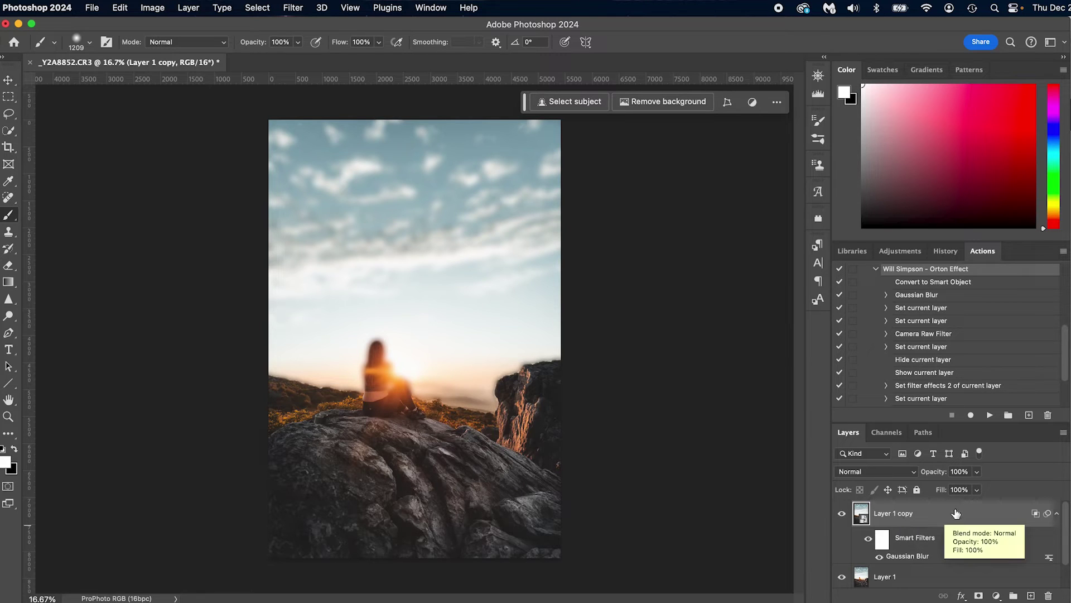
Step: Lower Layer 1 copy's opacity to 15% and toggle its visibility to compare
click(960, 472)
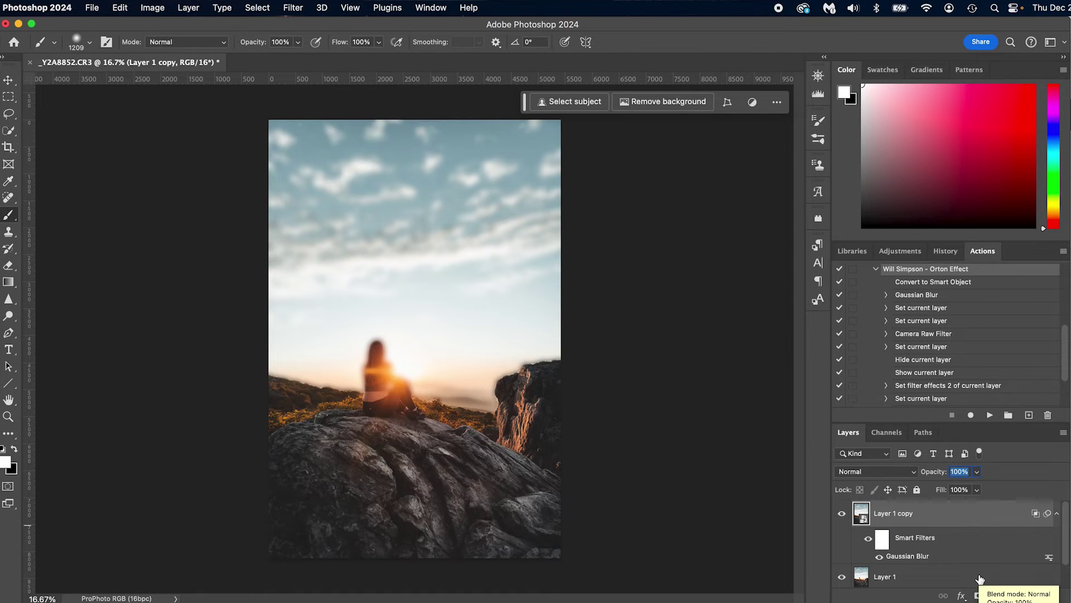
text(15)
key(Return)
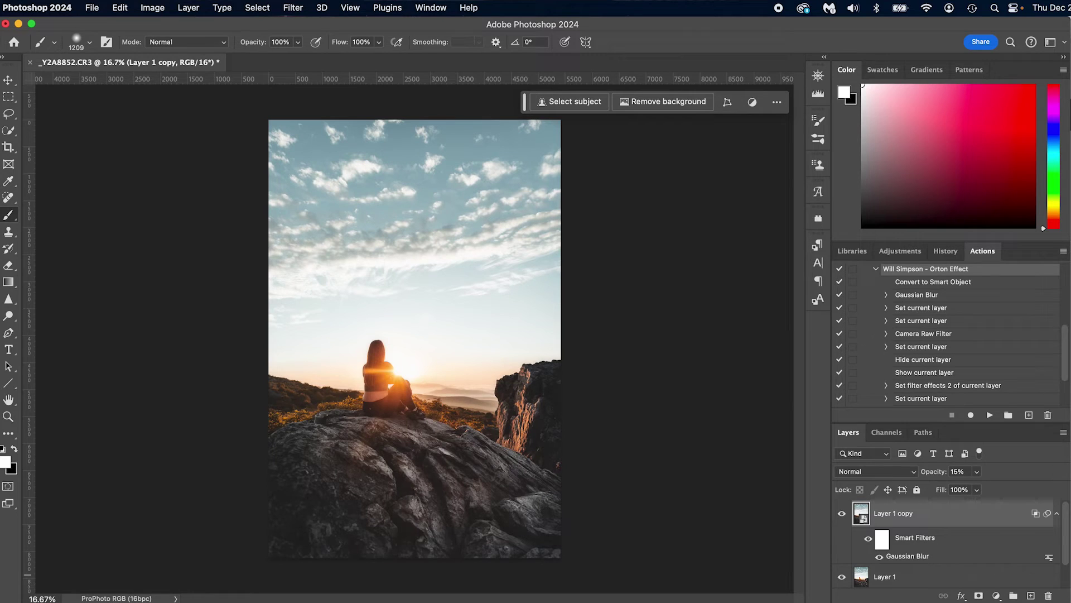
click(842, 513)
click(842, 517)
Step: Zoom in on the woman and mountains and compare the glow layer hidden and shown
key(z)
drag(448, 397, 611, 409)
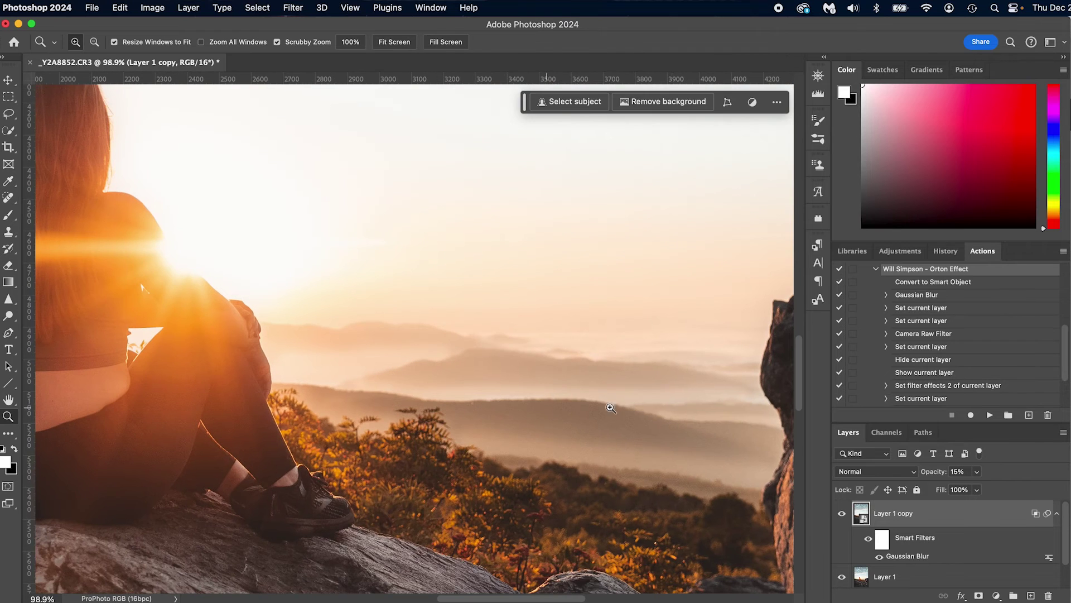
click(841, 514)
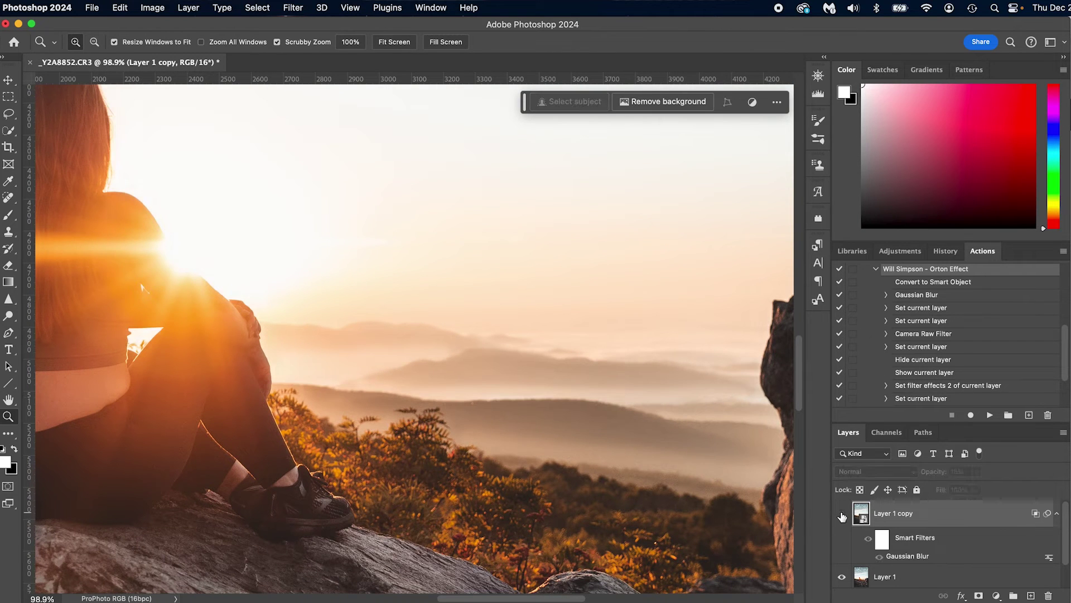
click(842, 515)
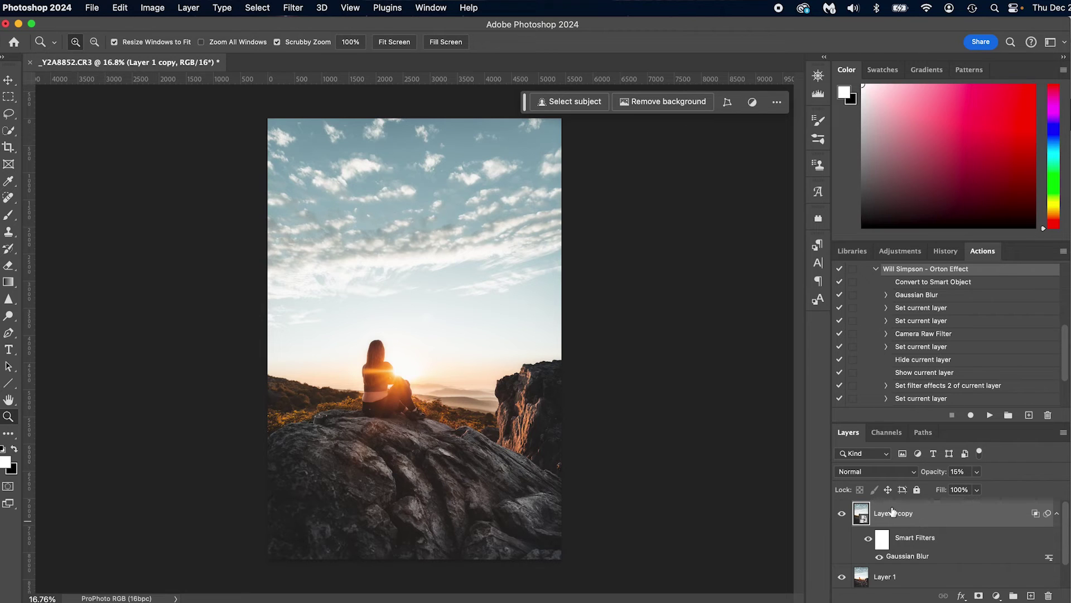
click(297, 7)
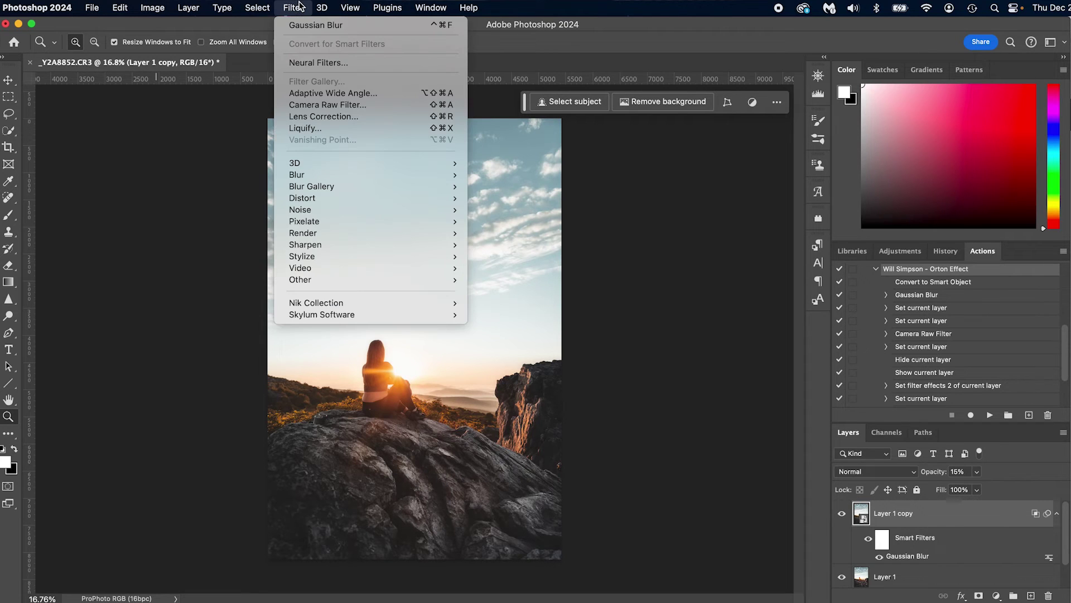
Step: Apply a Camera Raw Filter: Temperature +49, Tint +33, Vibrance +25, Saturation +22, Exposure +0.85
click(324, 106)
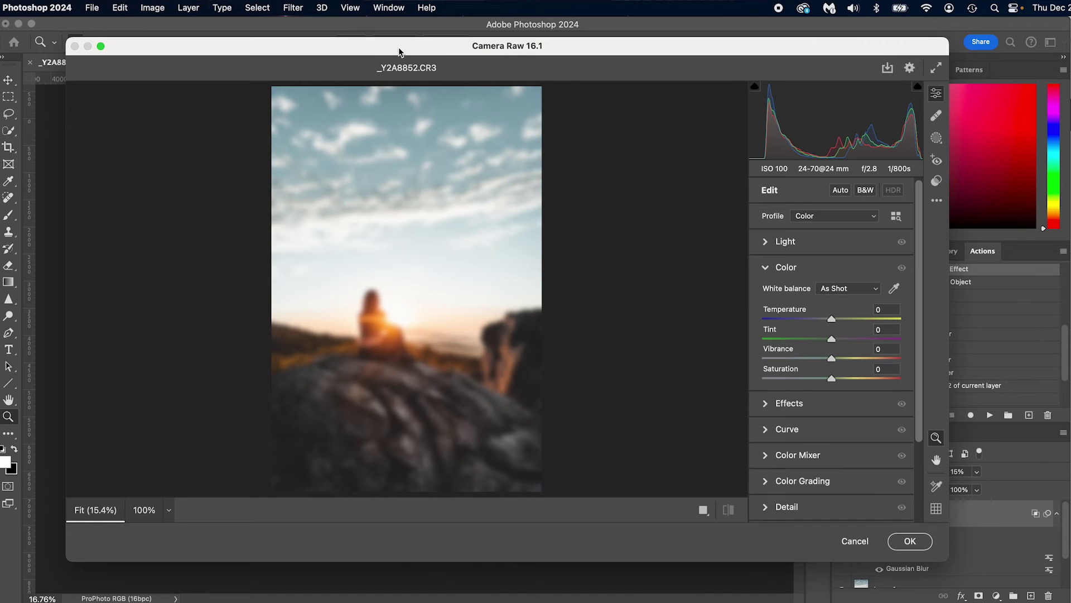
drag(399, 51, 391, 57)
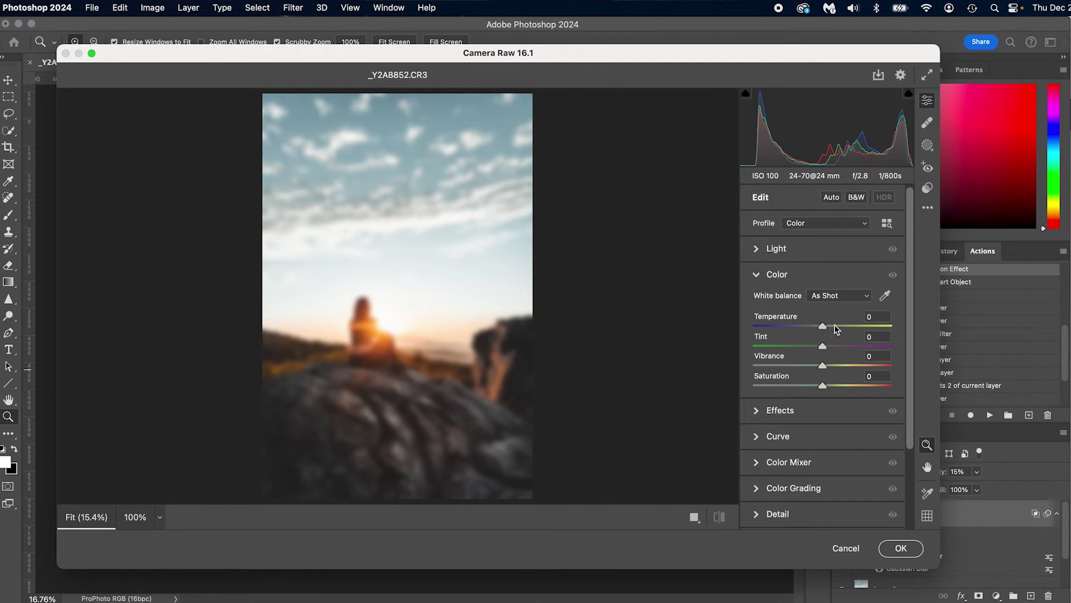
drag(823, 326, 857, 330)
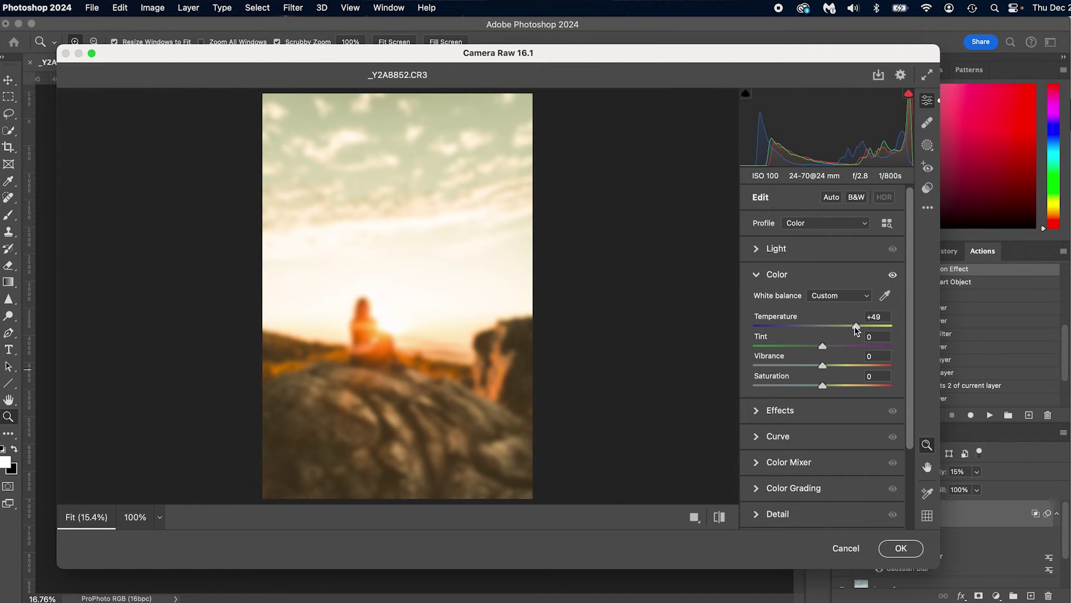
drag(823, 346, 848, 350)
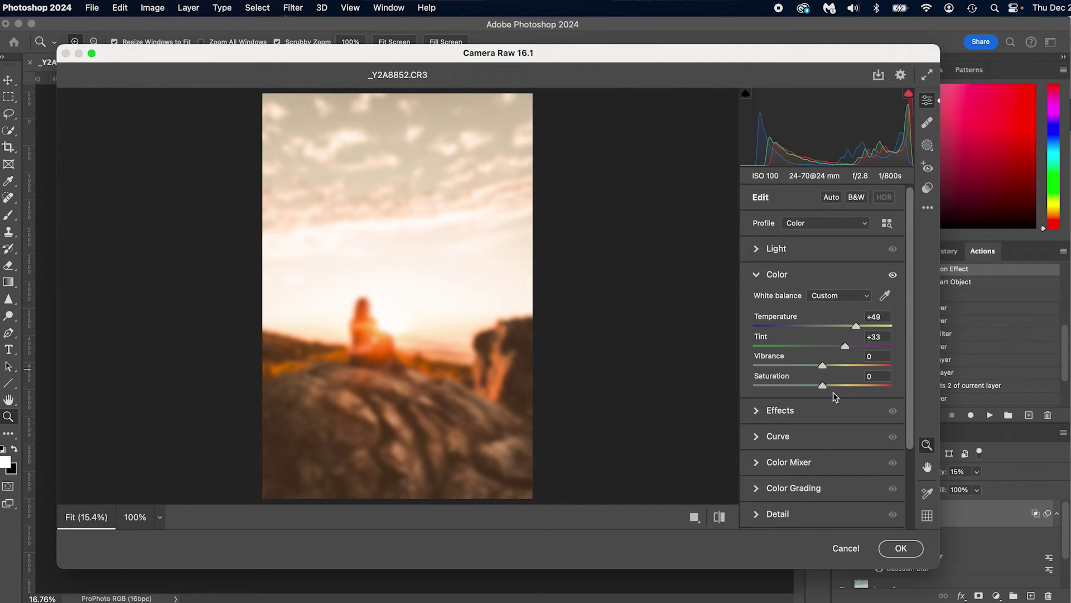
drag(825, 391, 841, 369)
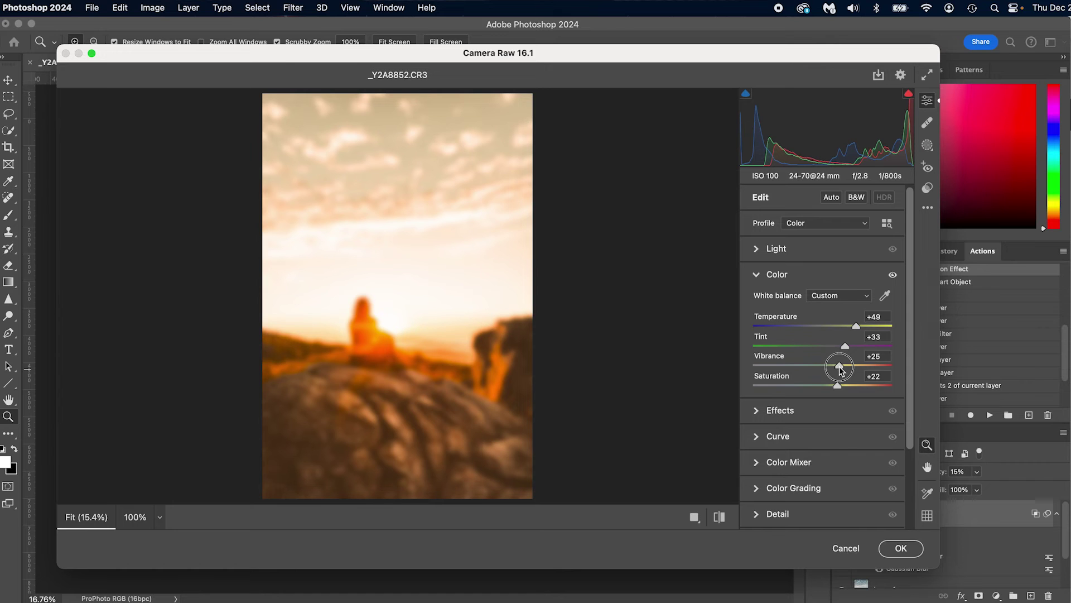
click(782, 251)
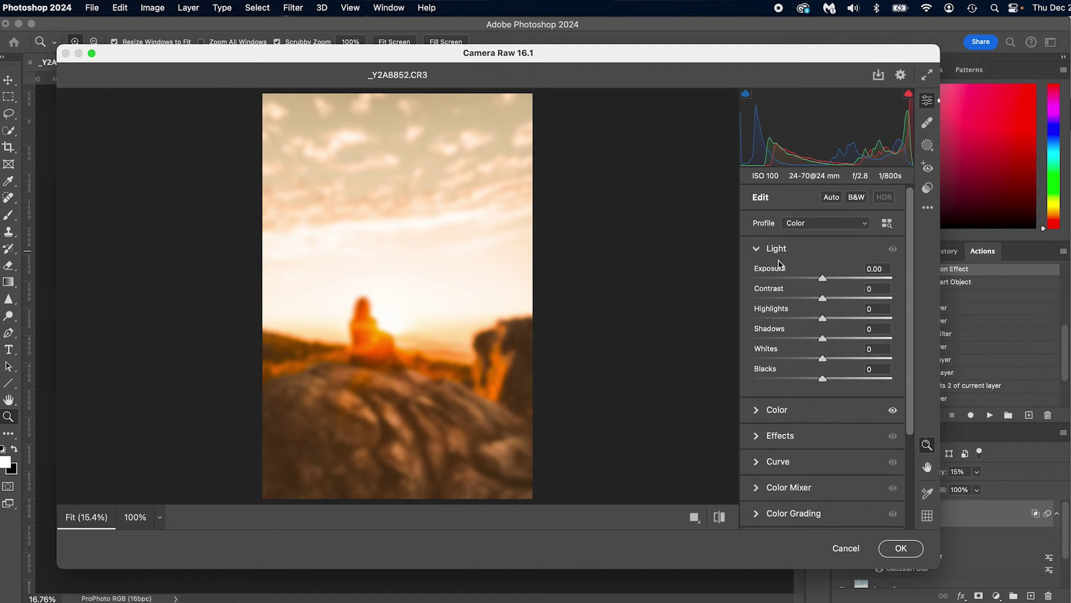
drag(824, 281, 836, 282)
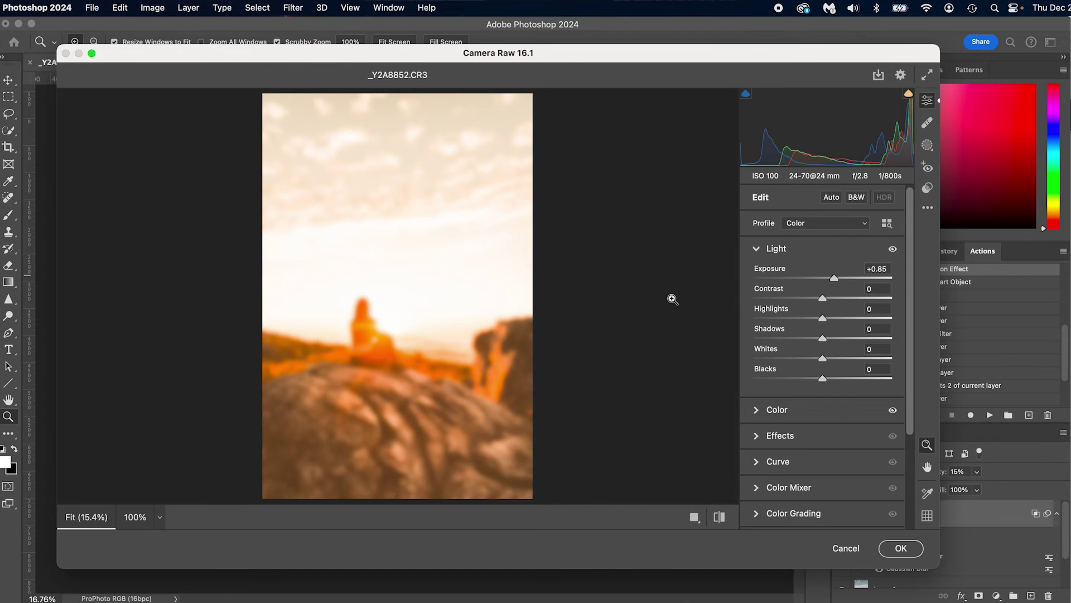
click(901, 548)
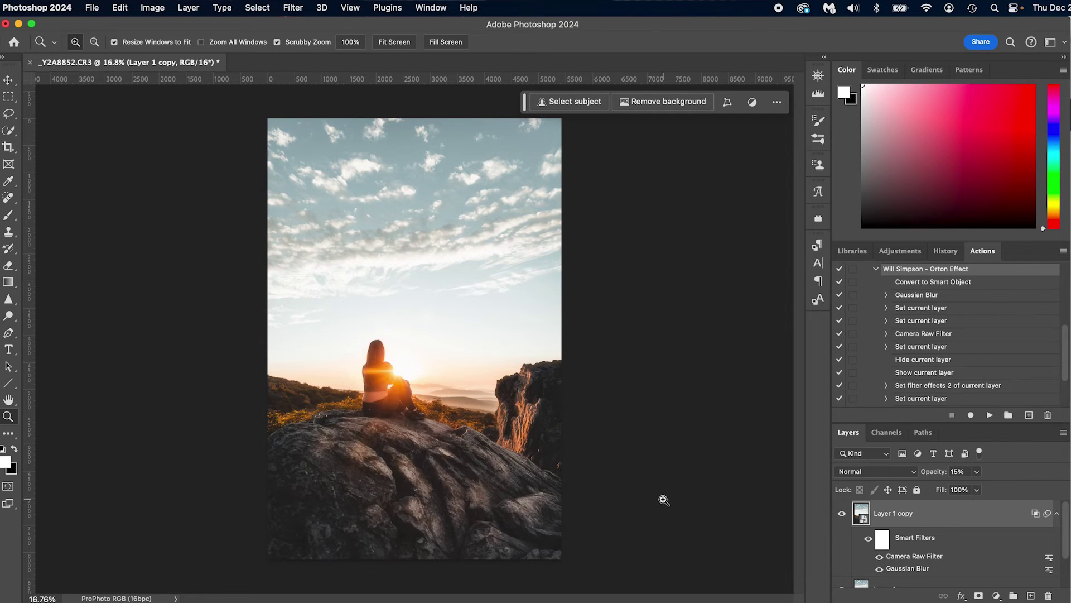
Step: Raise Layer 1 copy's opacity from 15% to 20%, comparing the glow hidden and shown
click(844, 514)
click(844, 516)
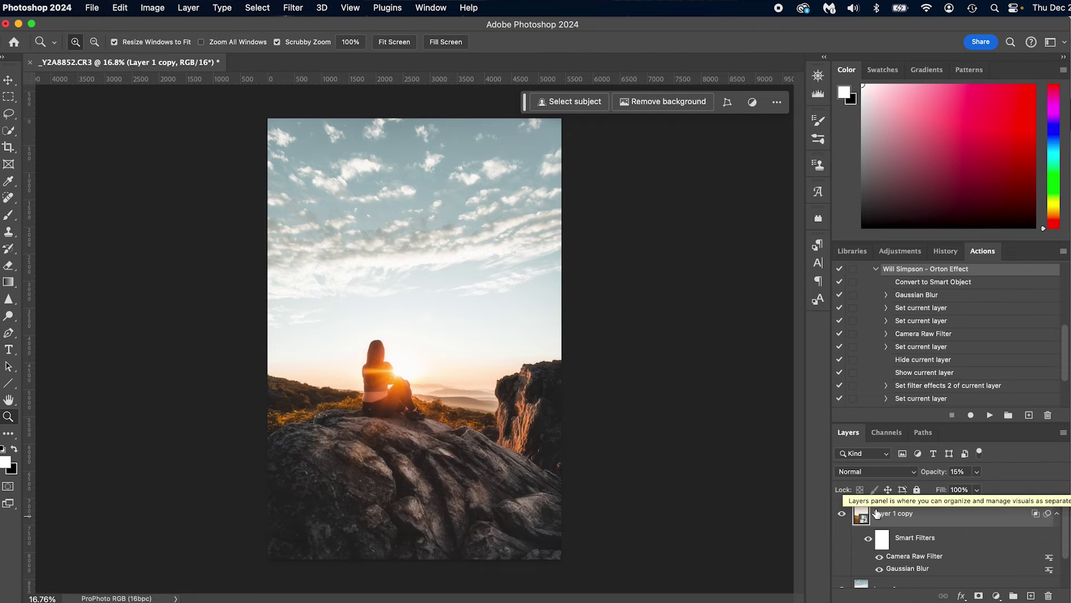
drag(933, 476, 936, 475)
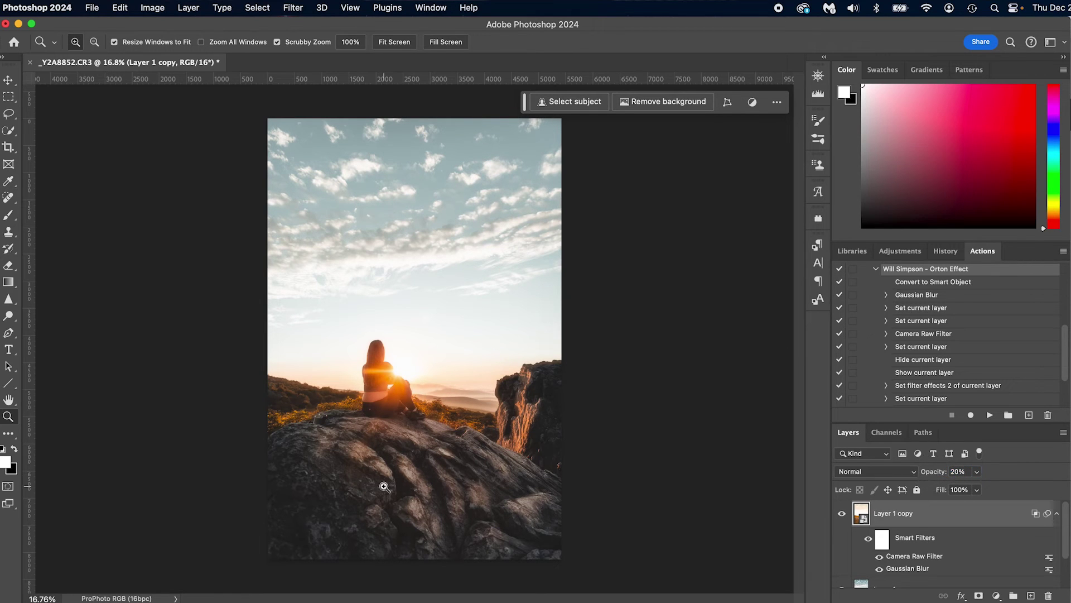
click(842, 516)
click(843, 517)
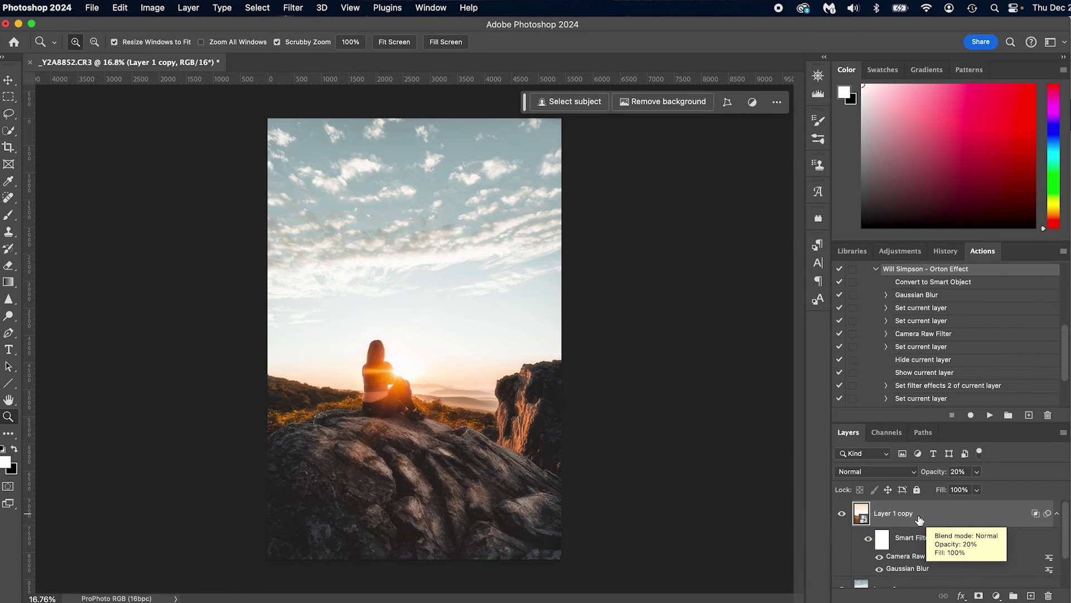
Step: Group Layer 1 copy, name the group 'Orton Effect', and collapse it
key(super+g)
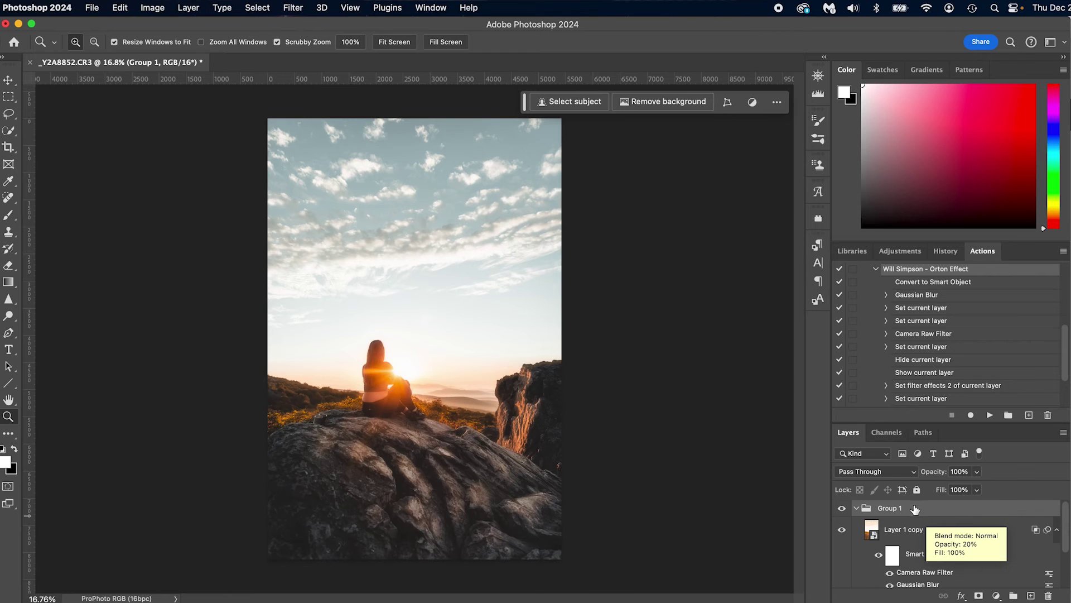
text(Orton Effect)
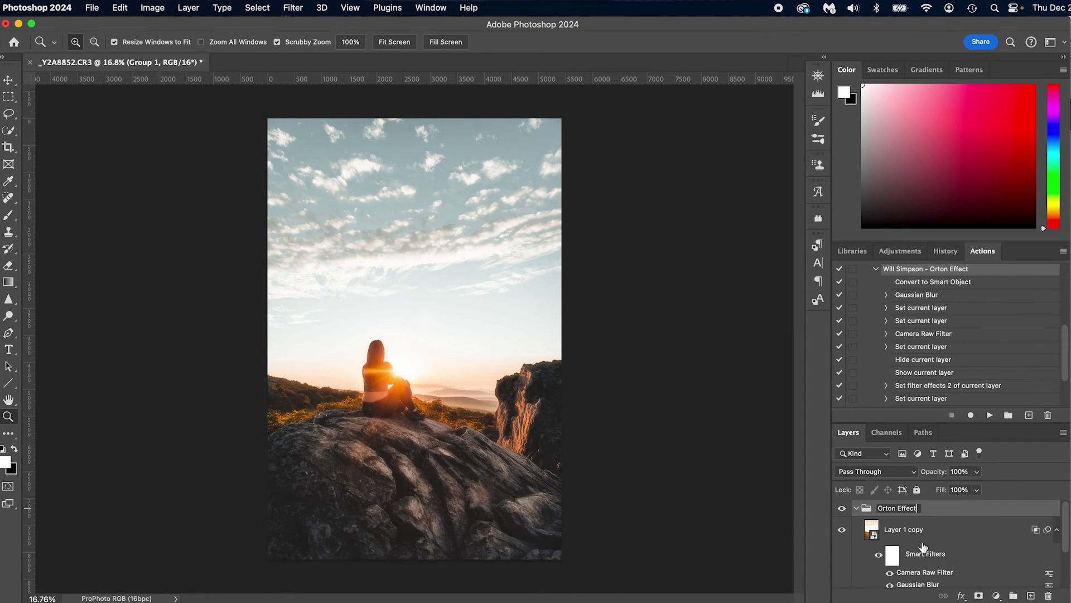
key(Return)
click(856, 512)
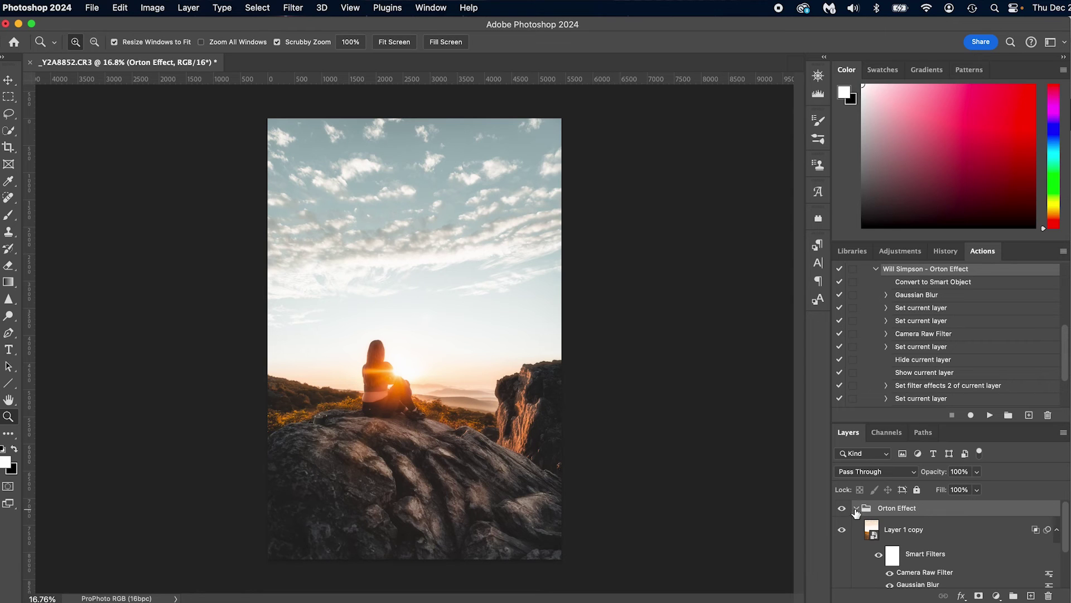
click(857, 511)
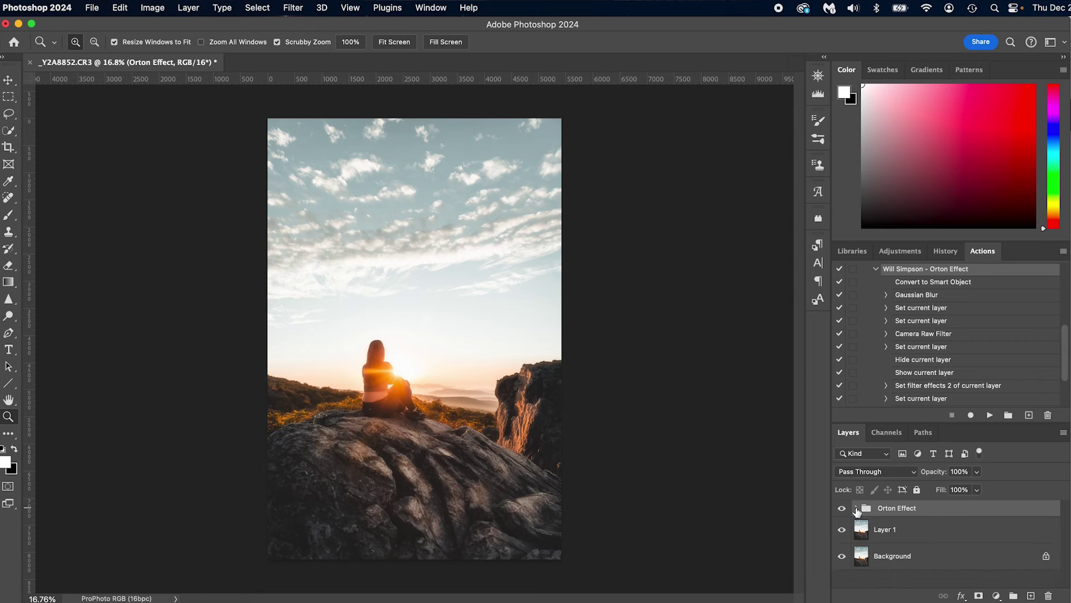
Step: Add a group mask and paint black at 55% brush opacity over the rocks and around the woman
click(979, 596)
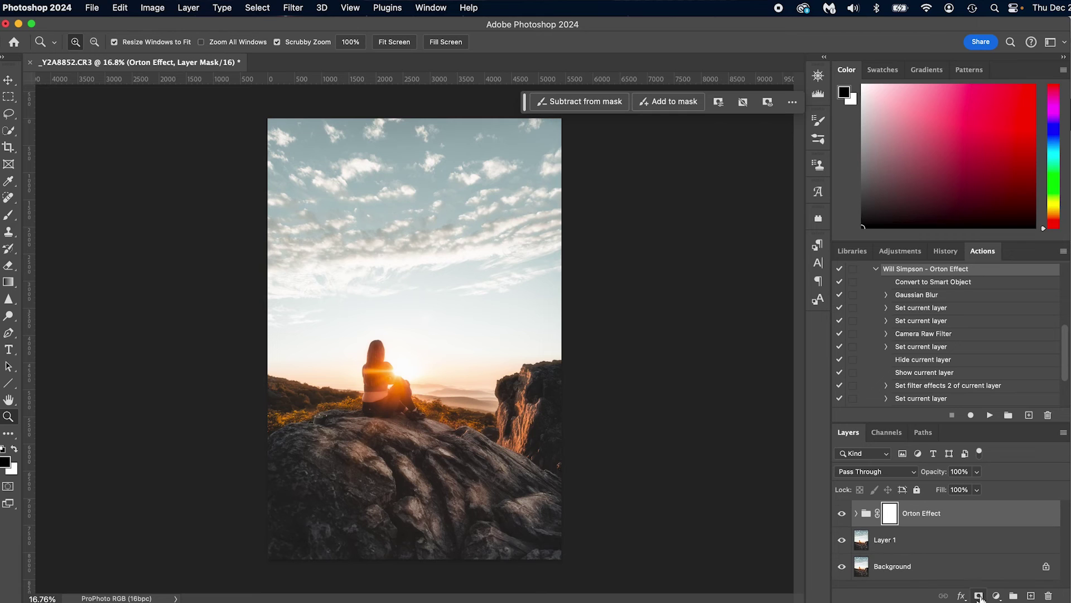
key(b)
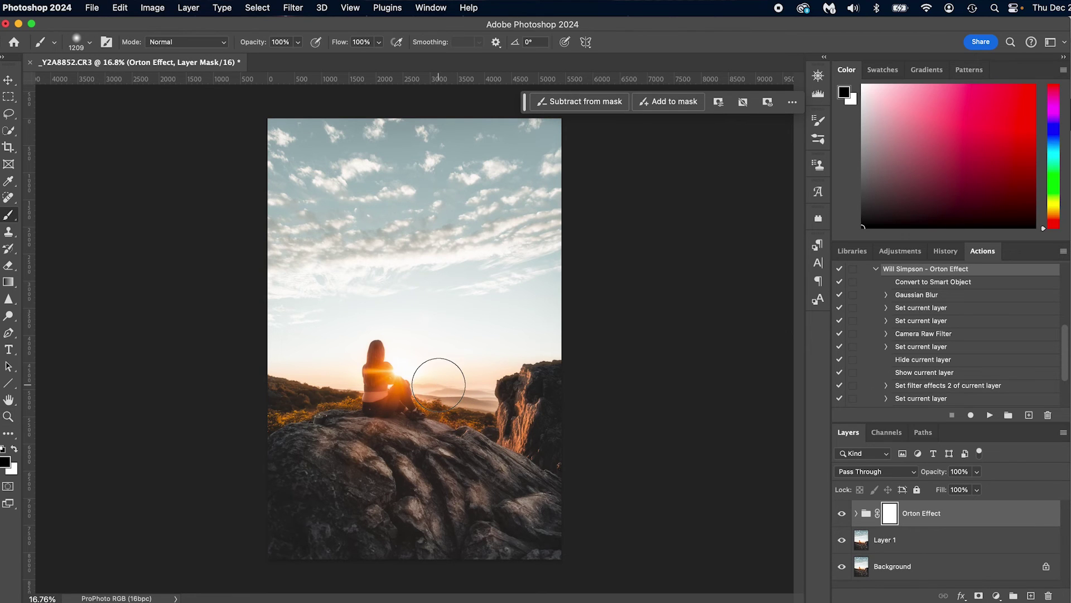
click(251, 46)
drag(251, 46, 230, 45)
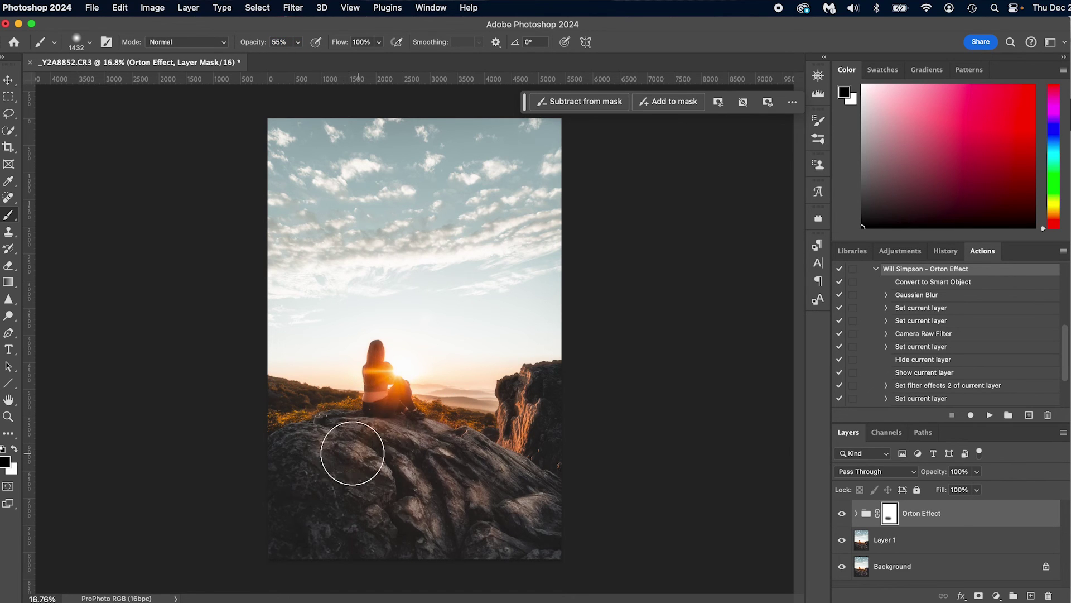
mouse_move(332, 470)
mouse_down()
mouse_move(480, 478)
mouse_move(455, 518)
mouse_move(411, 530)
mouse_up()
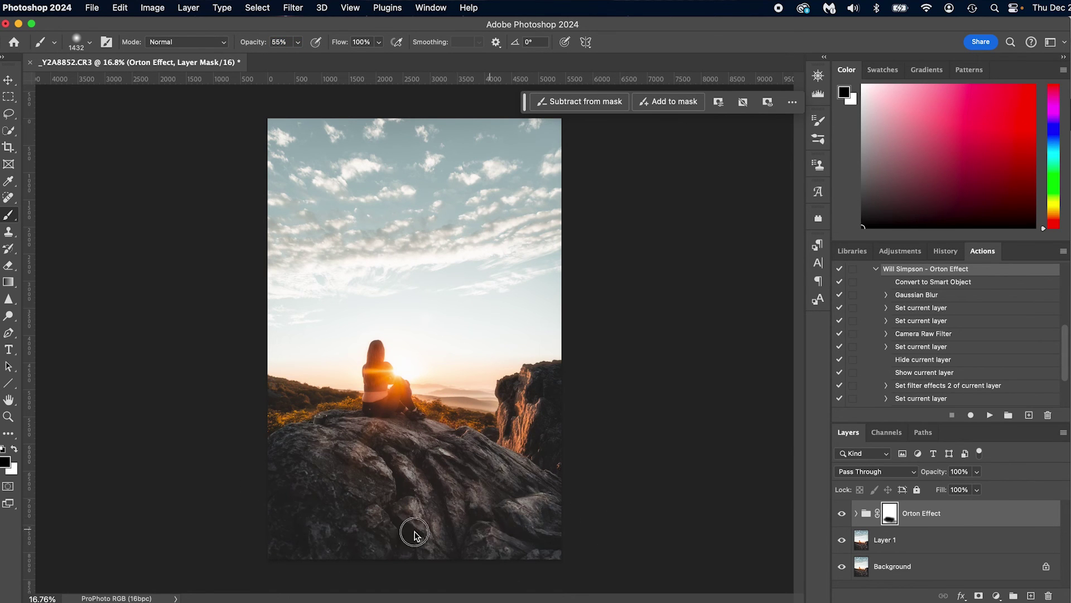
mouse_move(391, 386)
ctrl+alt+mouse_down()
mouse_move(343, 386)
mouse_move(366, 375)
mouse_move(386, 393)
ctrl+alt+mouse_up()
click(401, 391)
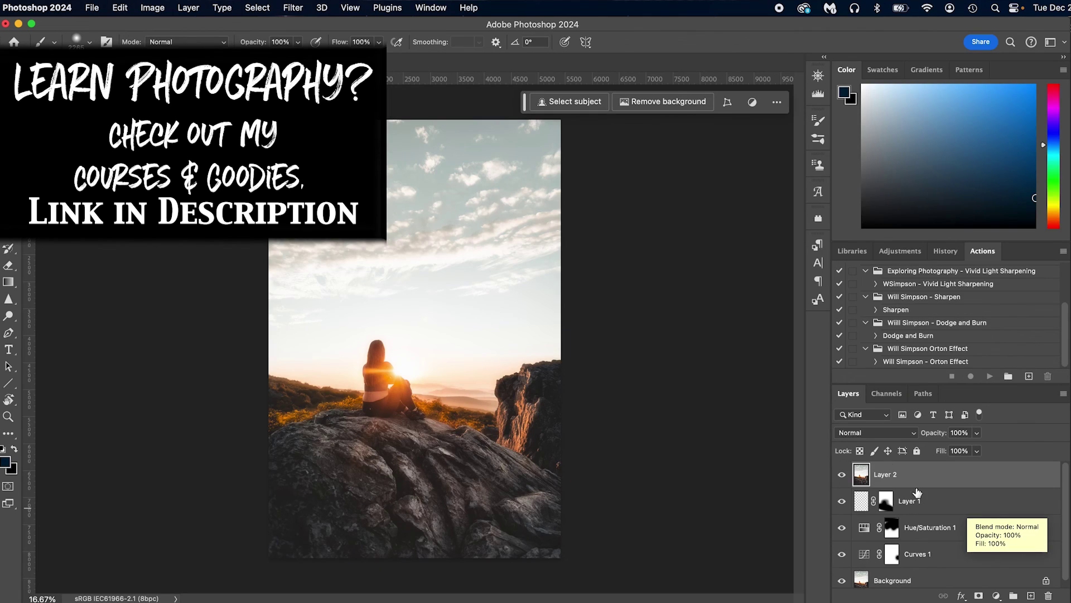
Step: Duplicate Layer 2, run the Orton Effect action, and collapse the resulting group
key(super+j)
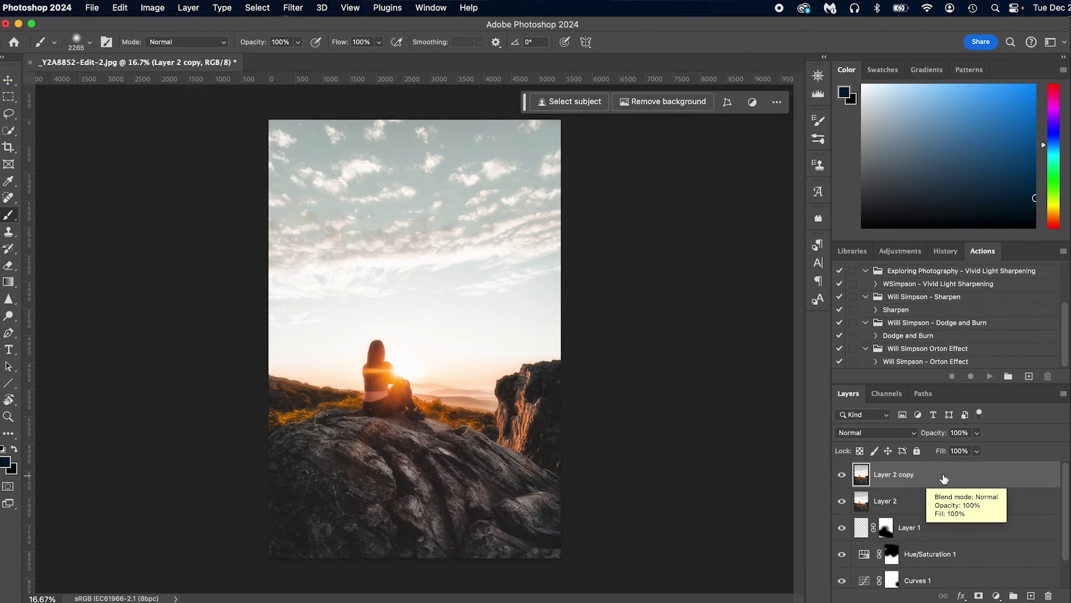
click(895, 363)
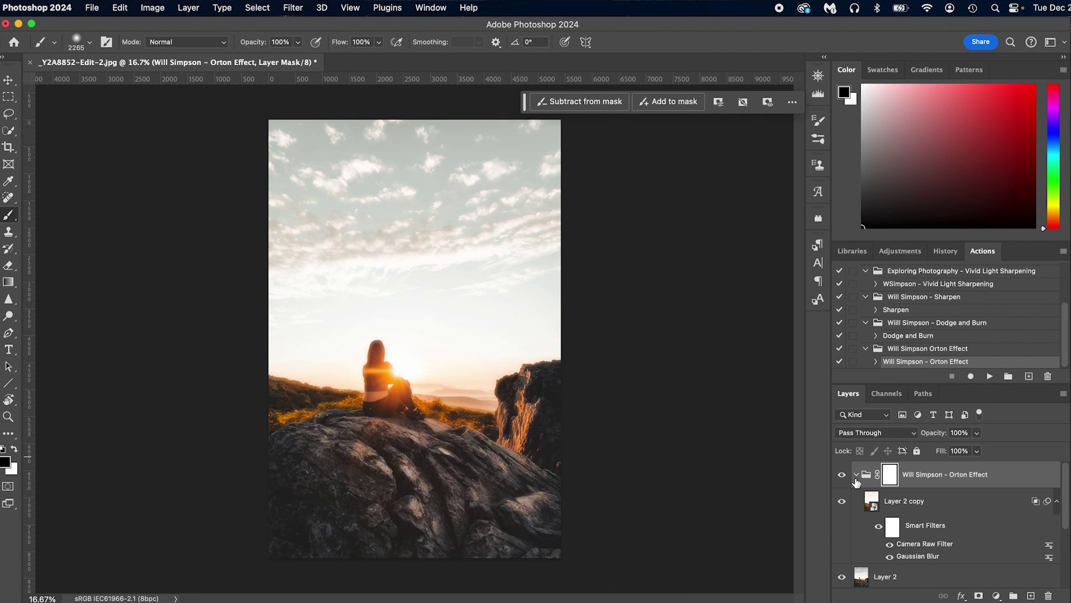
click(857, 474)
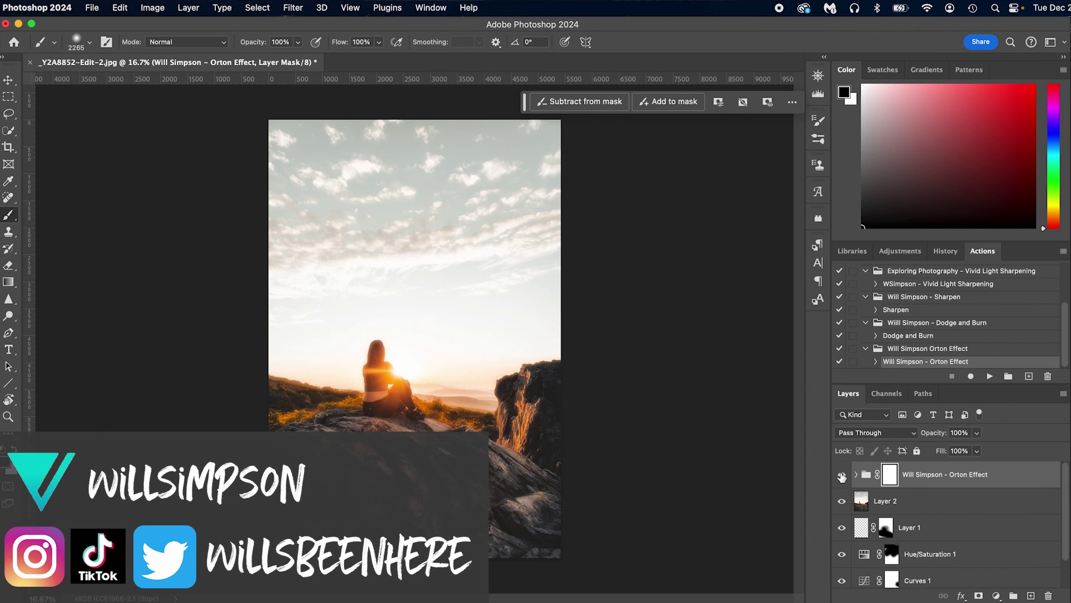